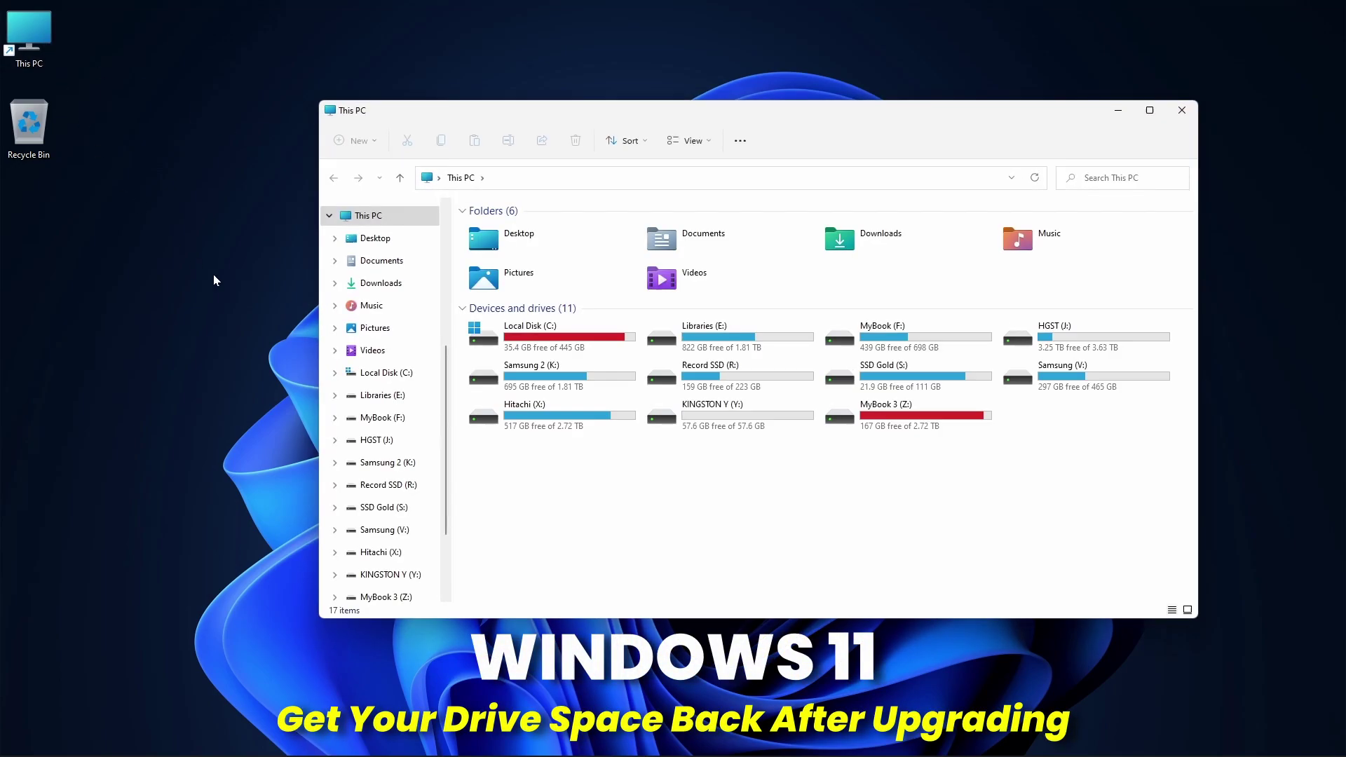
# Step: Open Local Disk (C:), look inside Windows.old, then return to the C: drive root
pyautogui.click(473, 339)
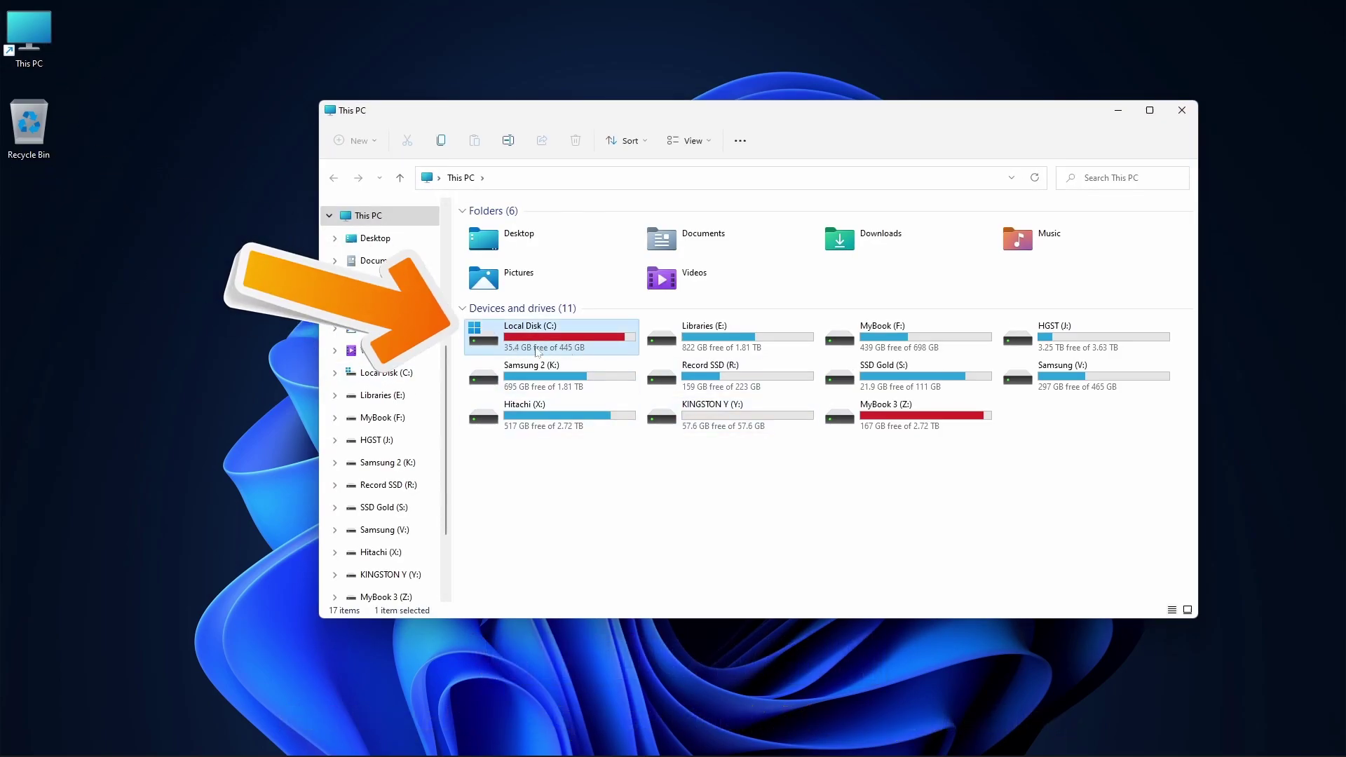
pyautogui.doubleClick(611, 348)
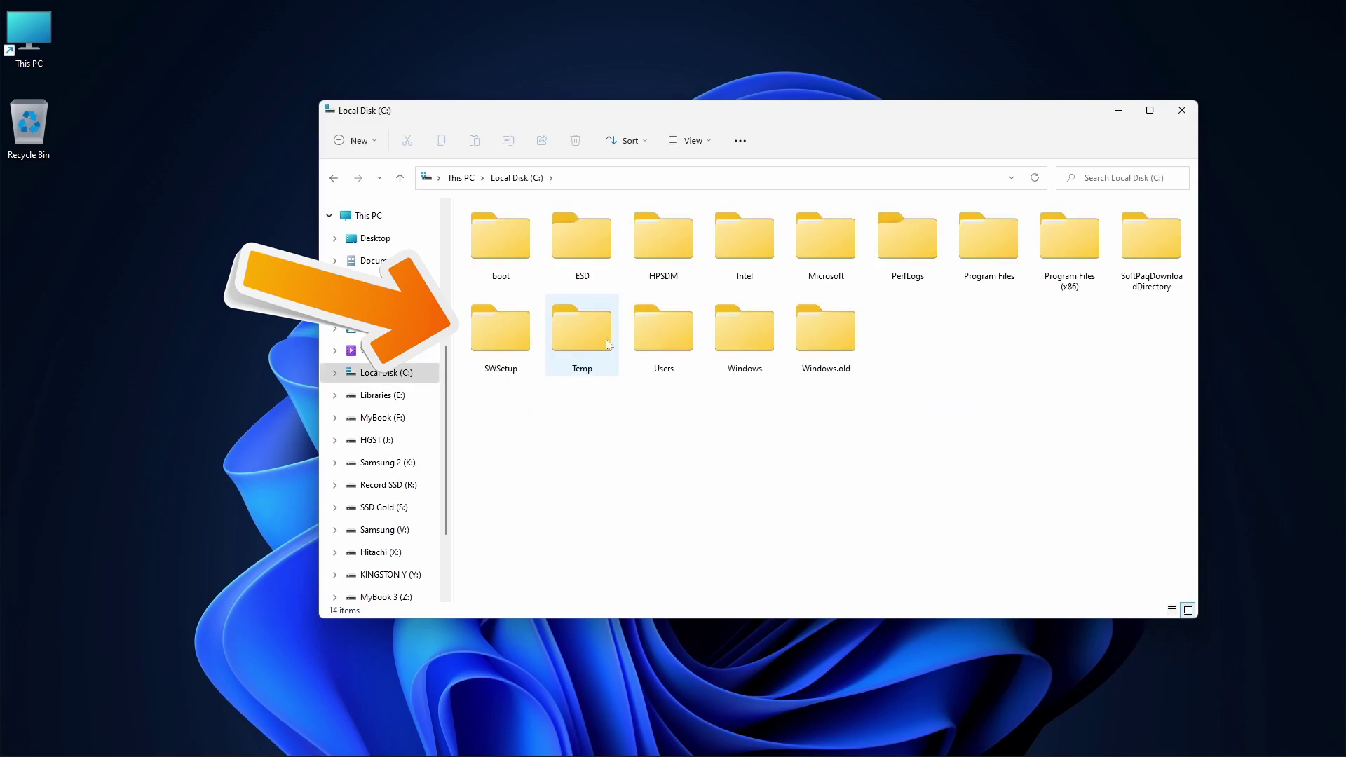
pyautogui.doubleClick(831, 323)
pyautogui.rightClick(832, 326)
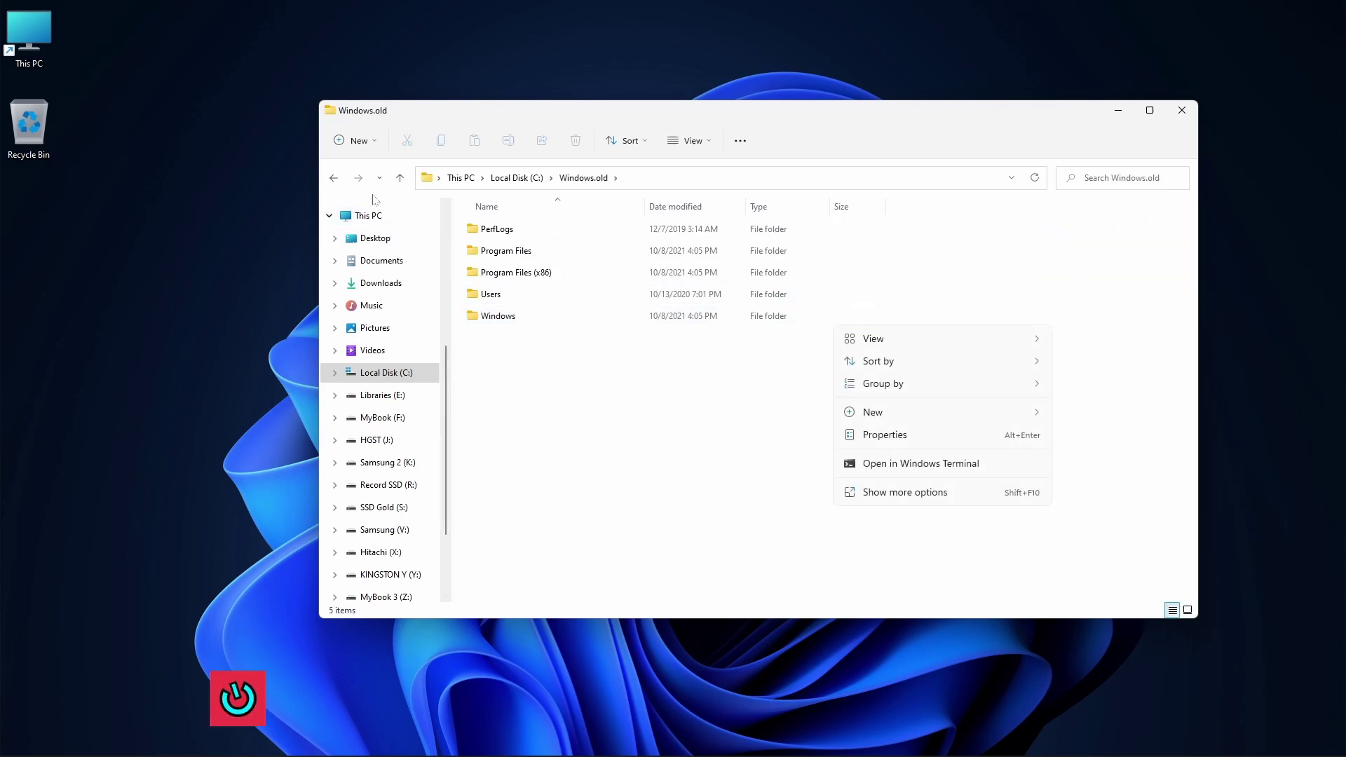
pyautogui.hotkey('alt', 'Left')
pyautogui.hotkey('alt', 'Left')
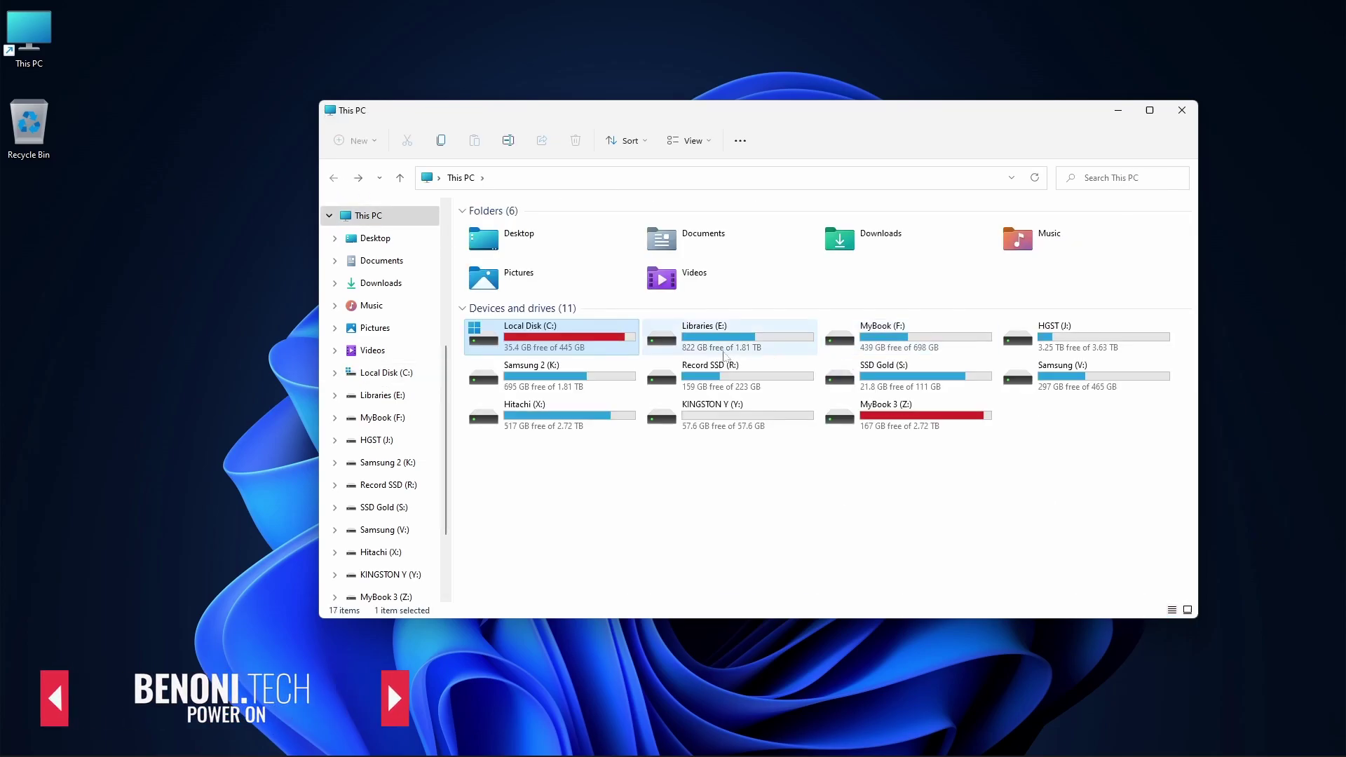
pyautogui.press('Return')
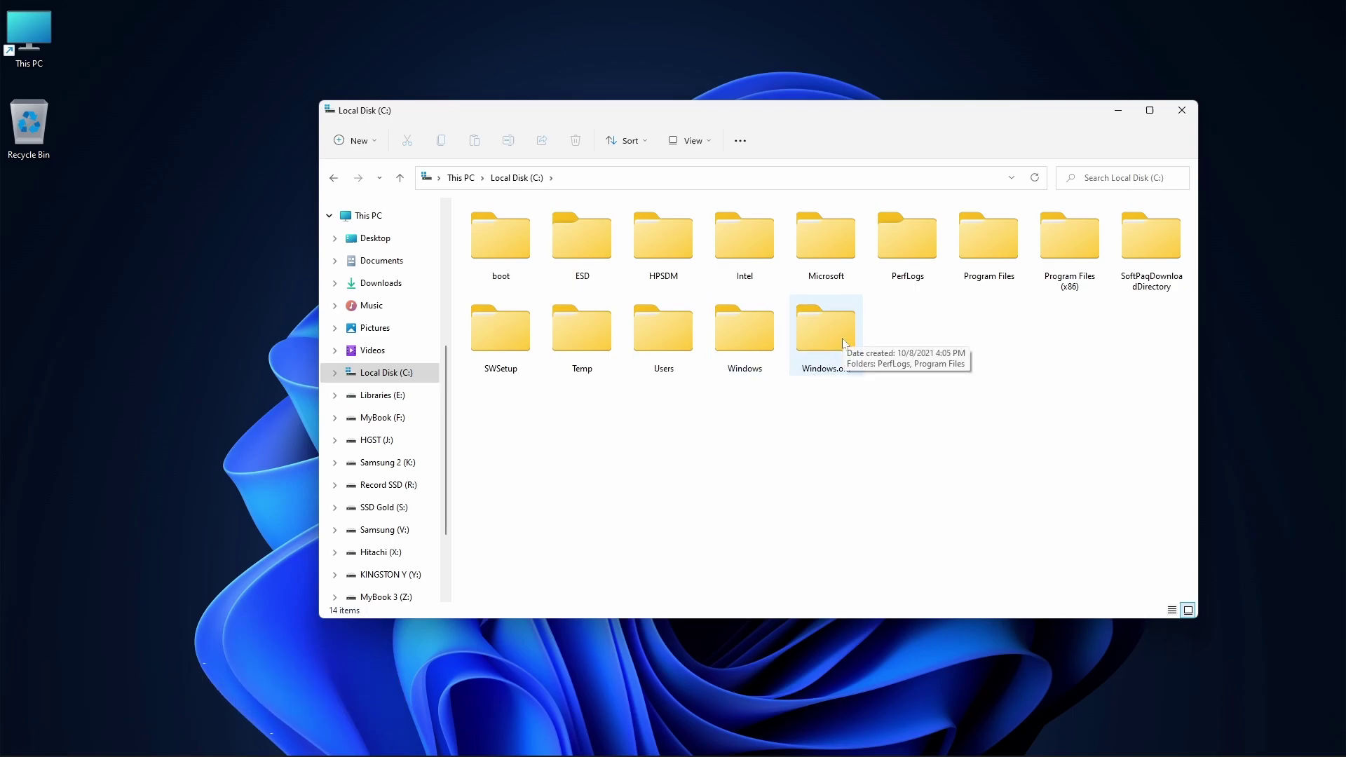
# Step: Close Explorer and run Disk Cleanup from Start on drive C:, showing about 135 MB reclaimable
pyautogui.hotkey('alt', 'F4')
pyautogui.click(534, 741)
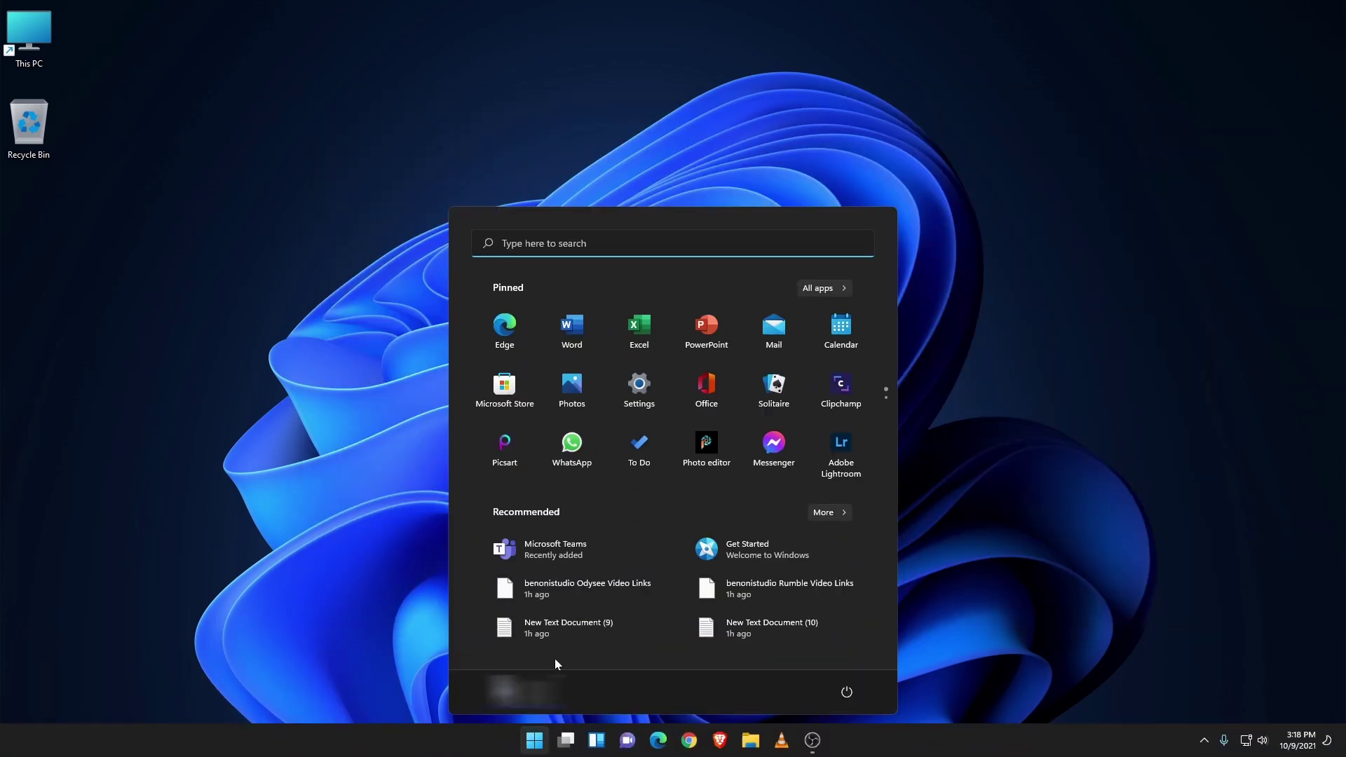
pyautogui.write('disk')
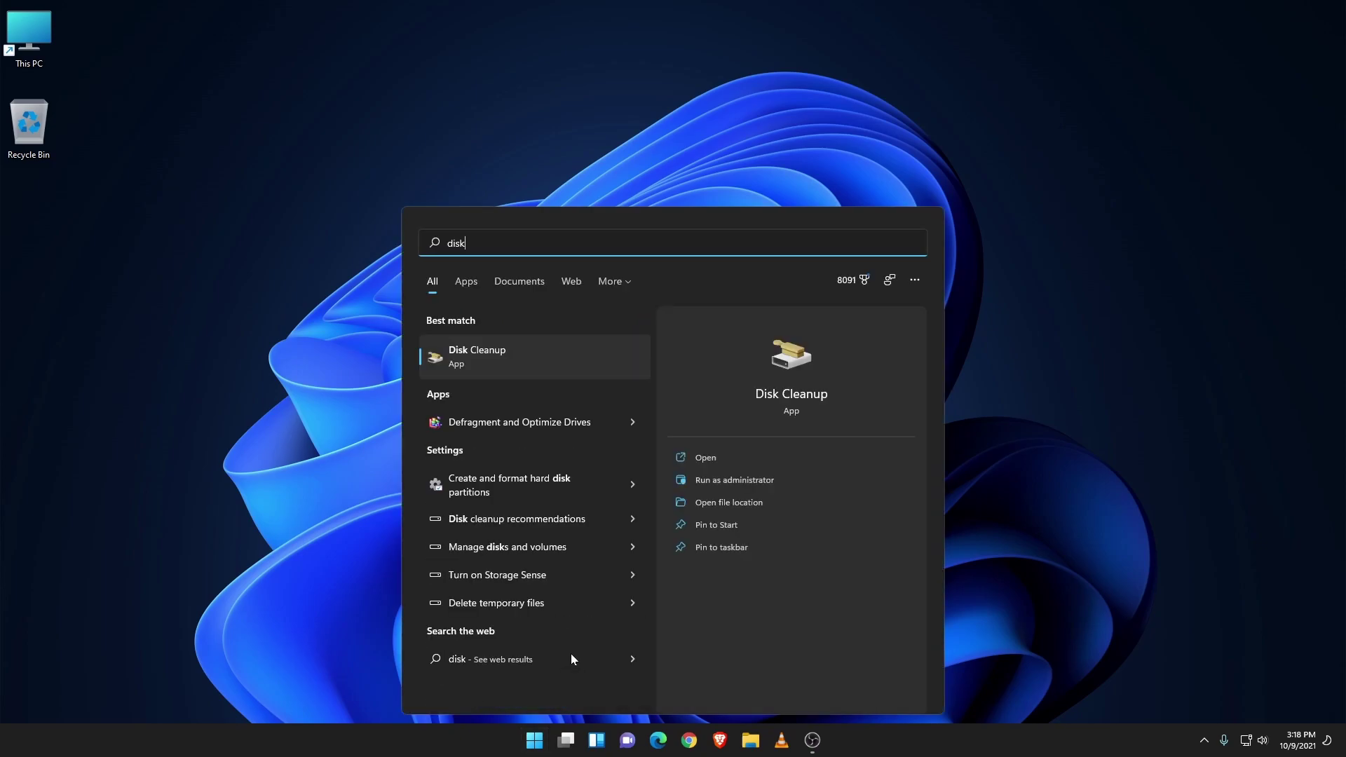
pyautogui.click(506, 362)
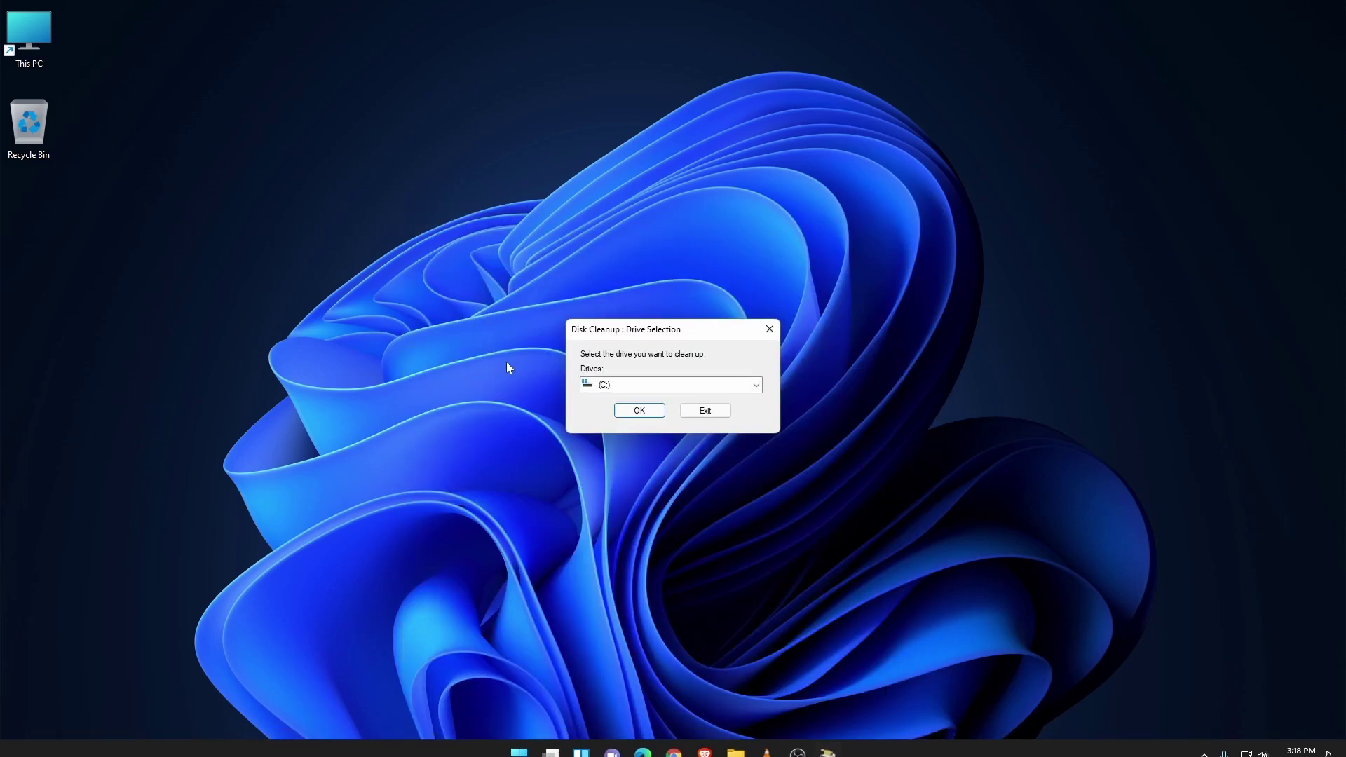
pyautogui.click(640, 412)
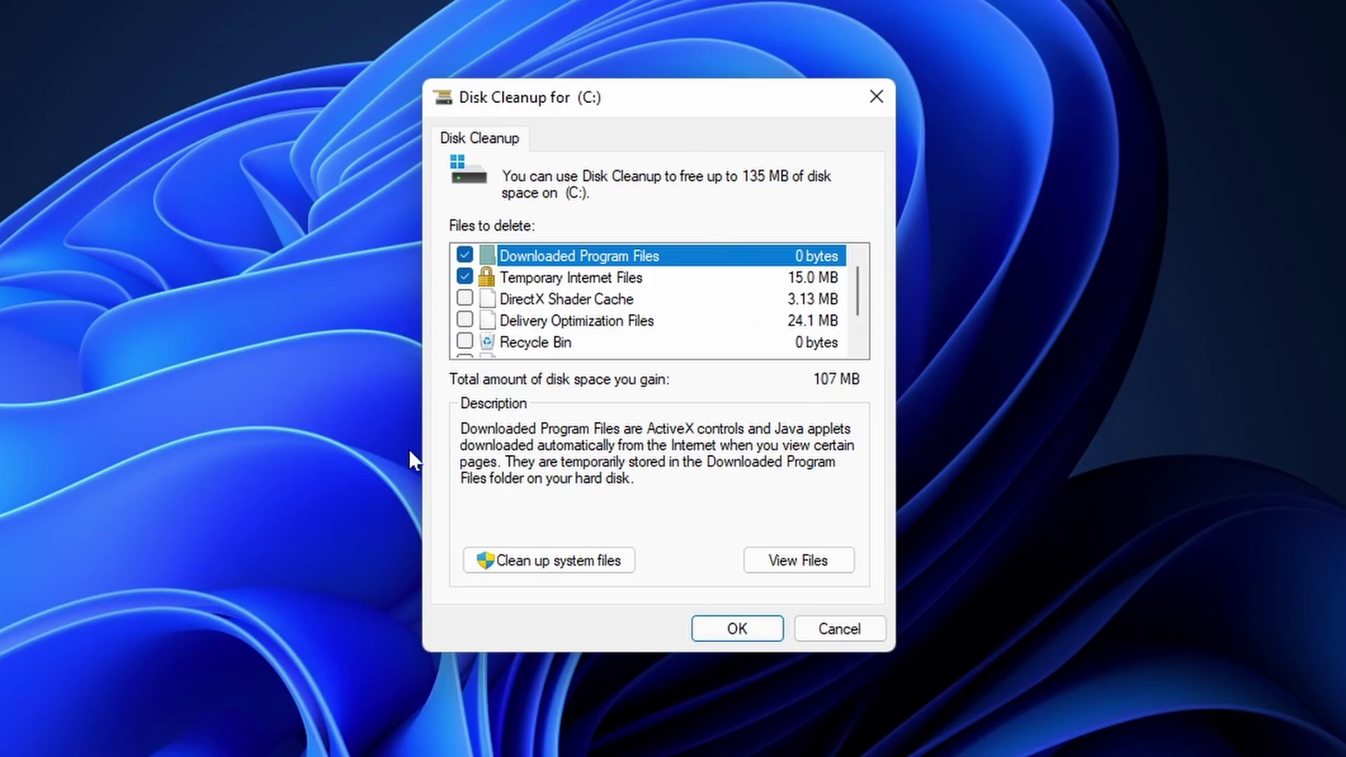
# Step: Rescan drive C: with 'Clean up system files' to include system files
pyautogui.click(611, 569)
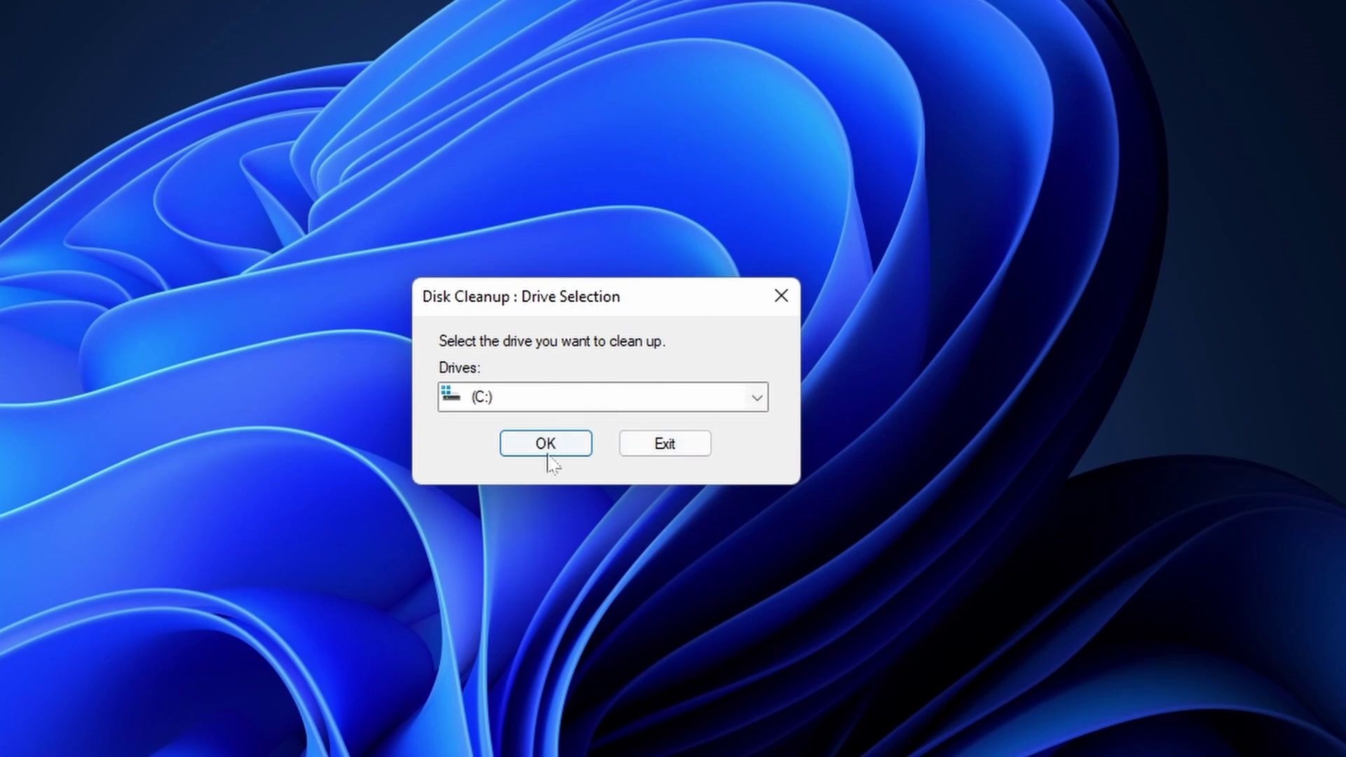
pyautogui.click(547, 451)
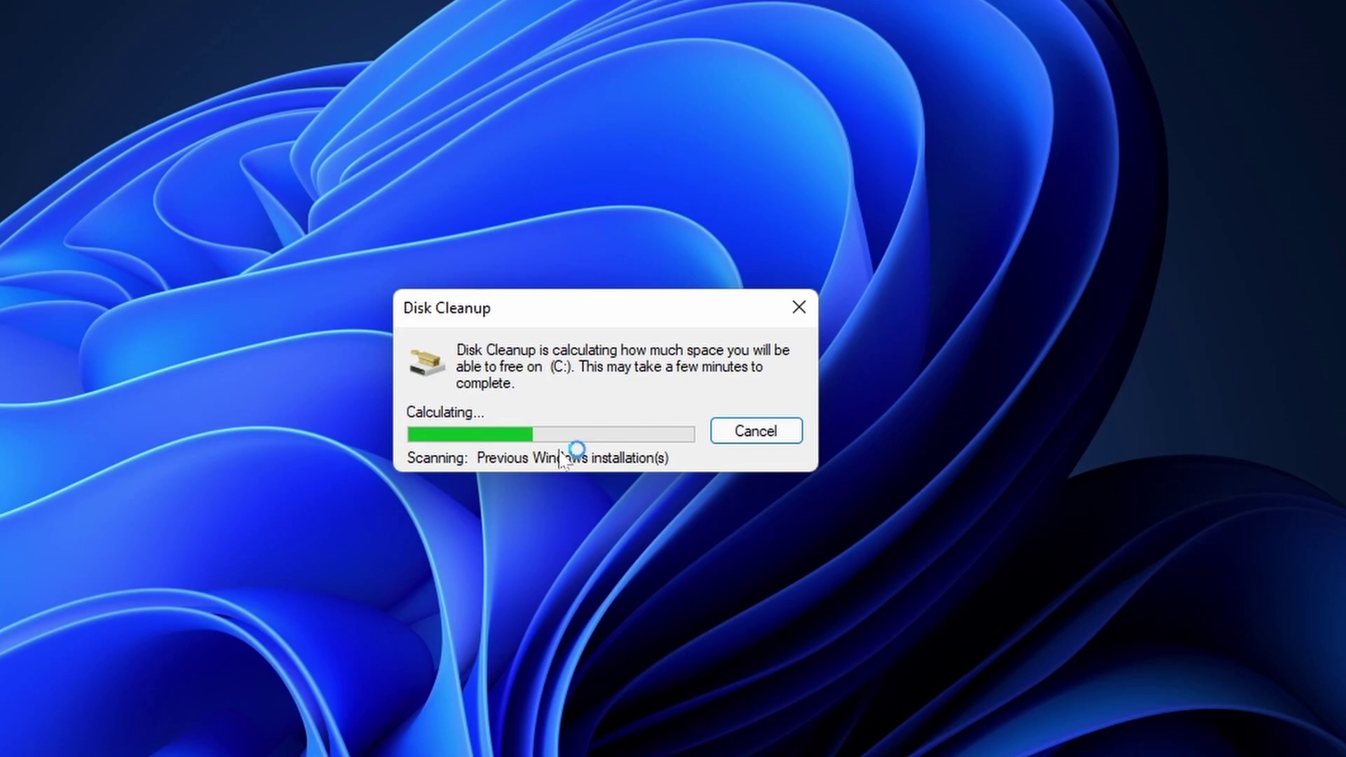
pyautogui.scroll(-2, 558, 312)
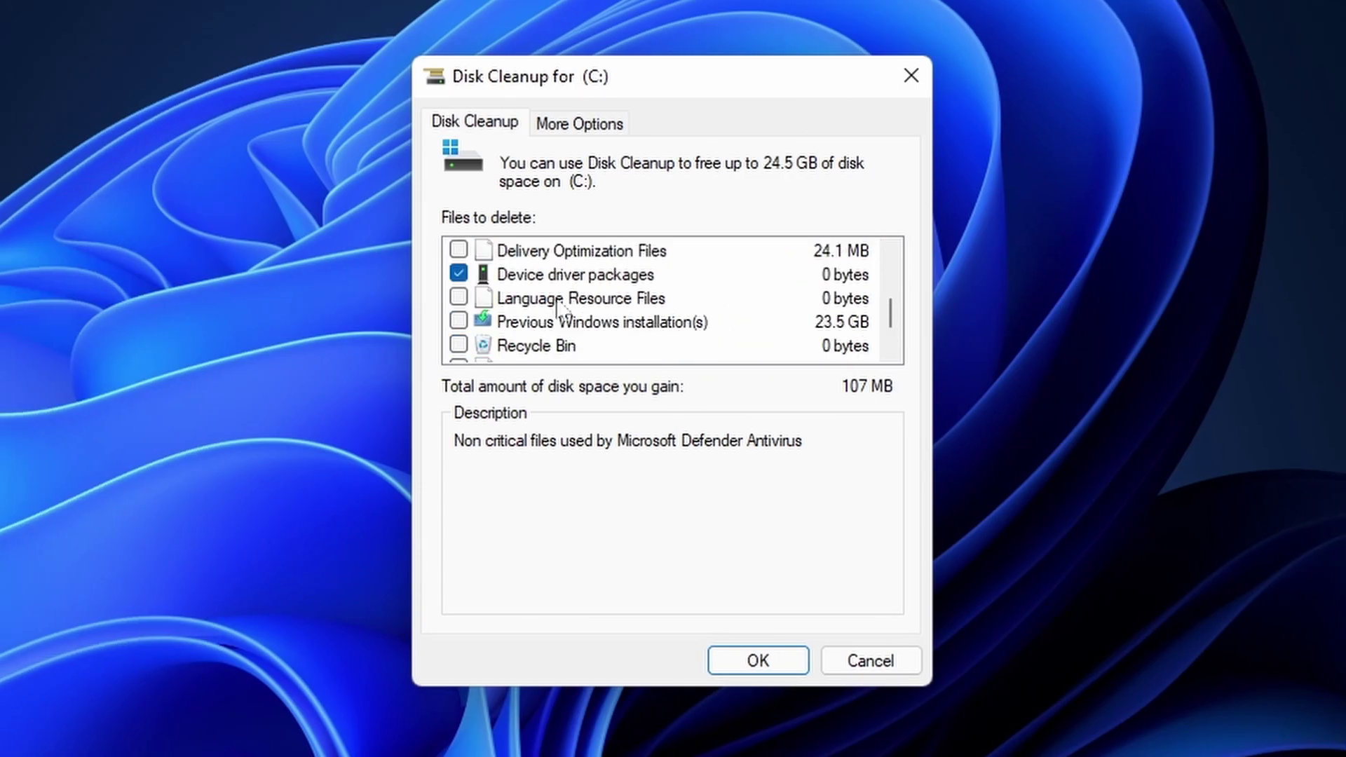
pyautogui.scroll(-1, 559, 311)
# Step: Tick 'Previous Windows installation(s)', bringing the reclaimable total to 23.6 GB
pyautogui.click(679, 280)
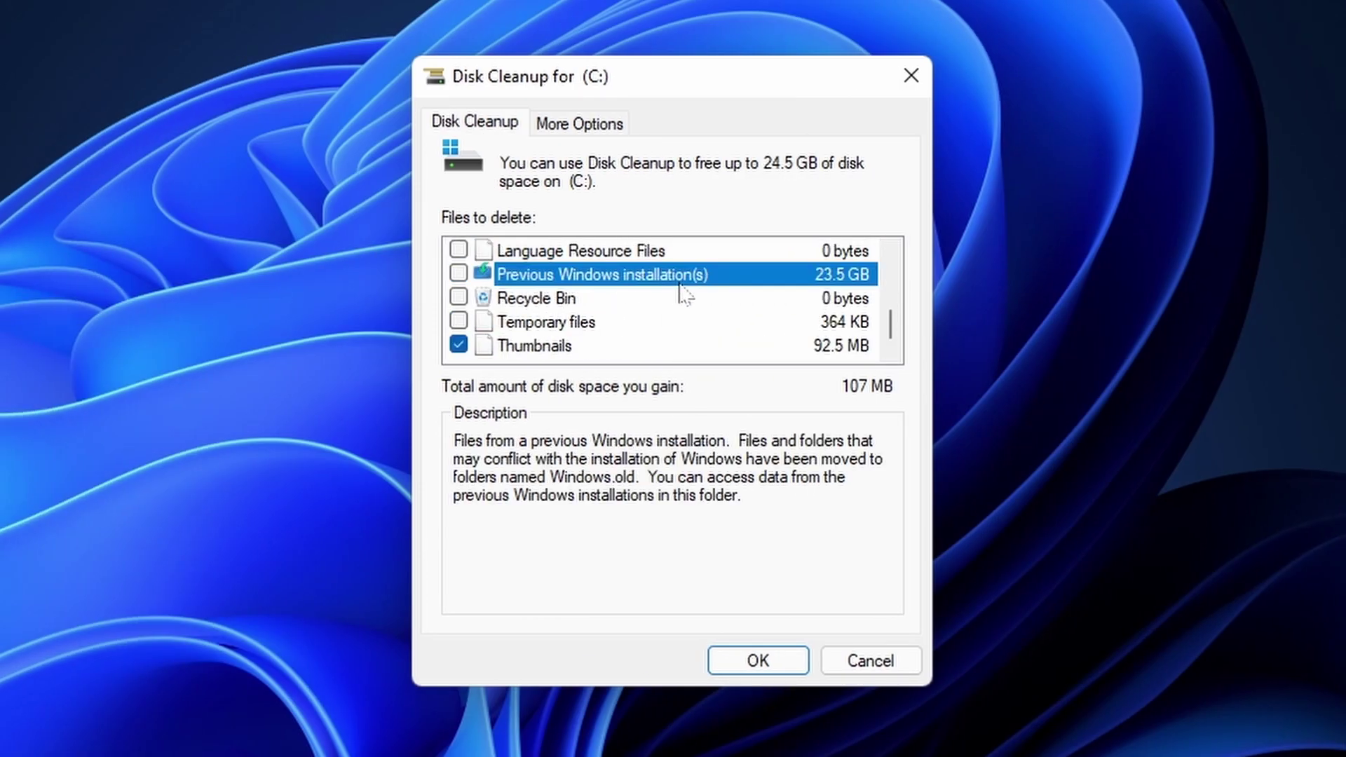
pyautogui.click(460, 275)
pyautogui.scroll(1, 602, 349)
pyautogui.scroll(1, 597, 333)
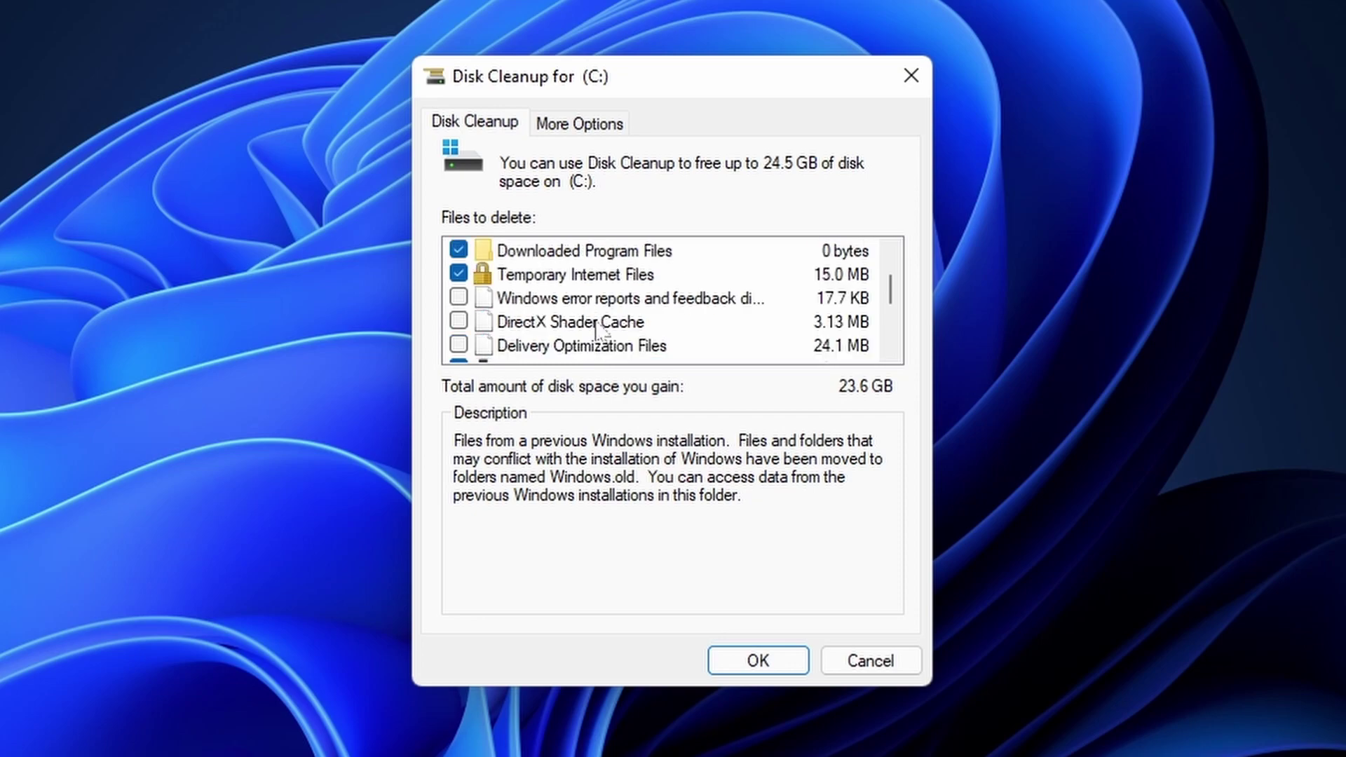
pyautogui.scroll(1, 591, 303)
pyautogui.scroll(-1, 569, 316)
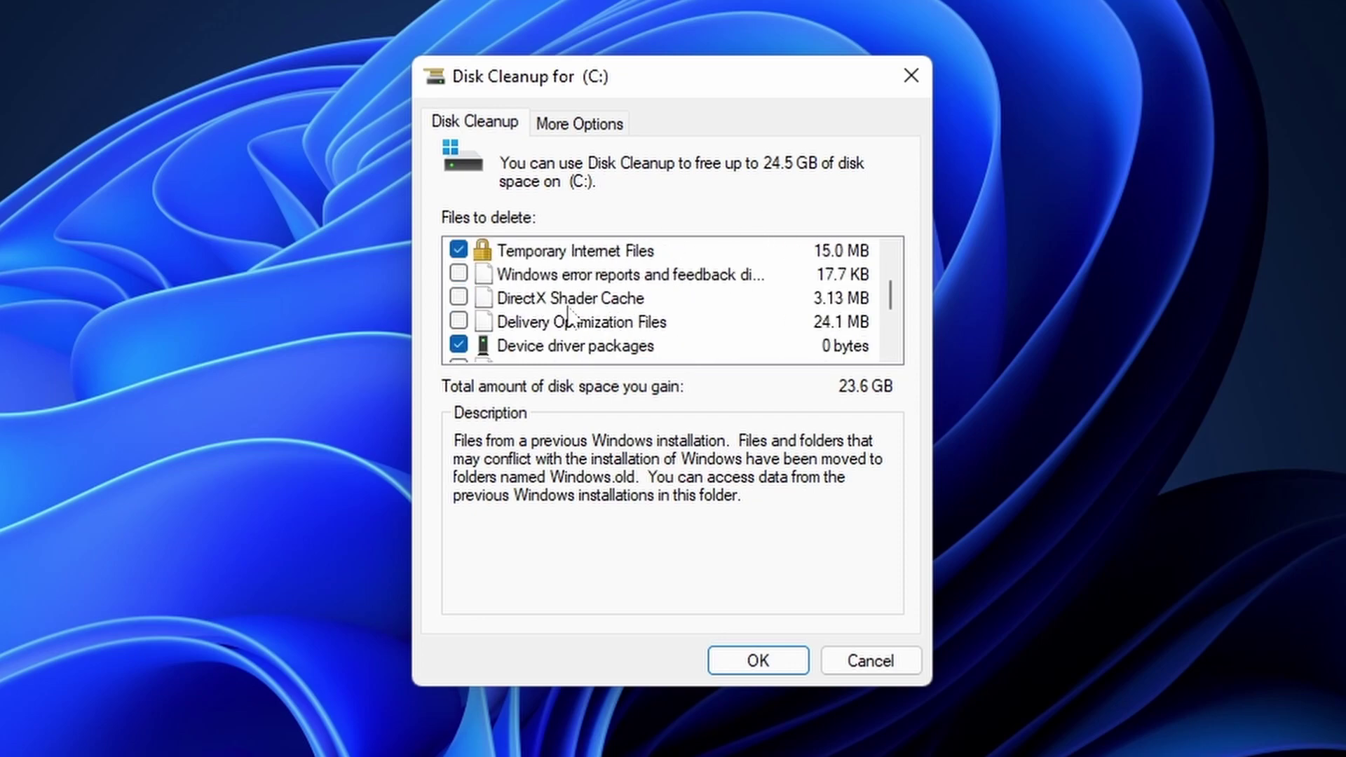
pyautogui.scroll(-1, 684, 305)
# Step: Confirm permanent deletion, accept the rollback warning, and let the cleanup finish
pyautogui.click(752, 667)
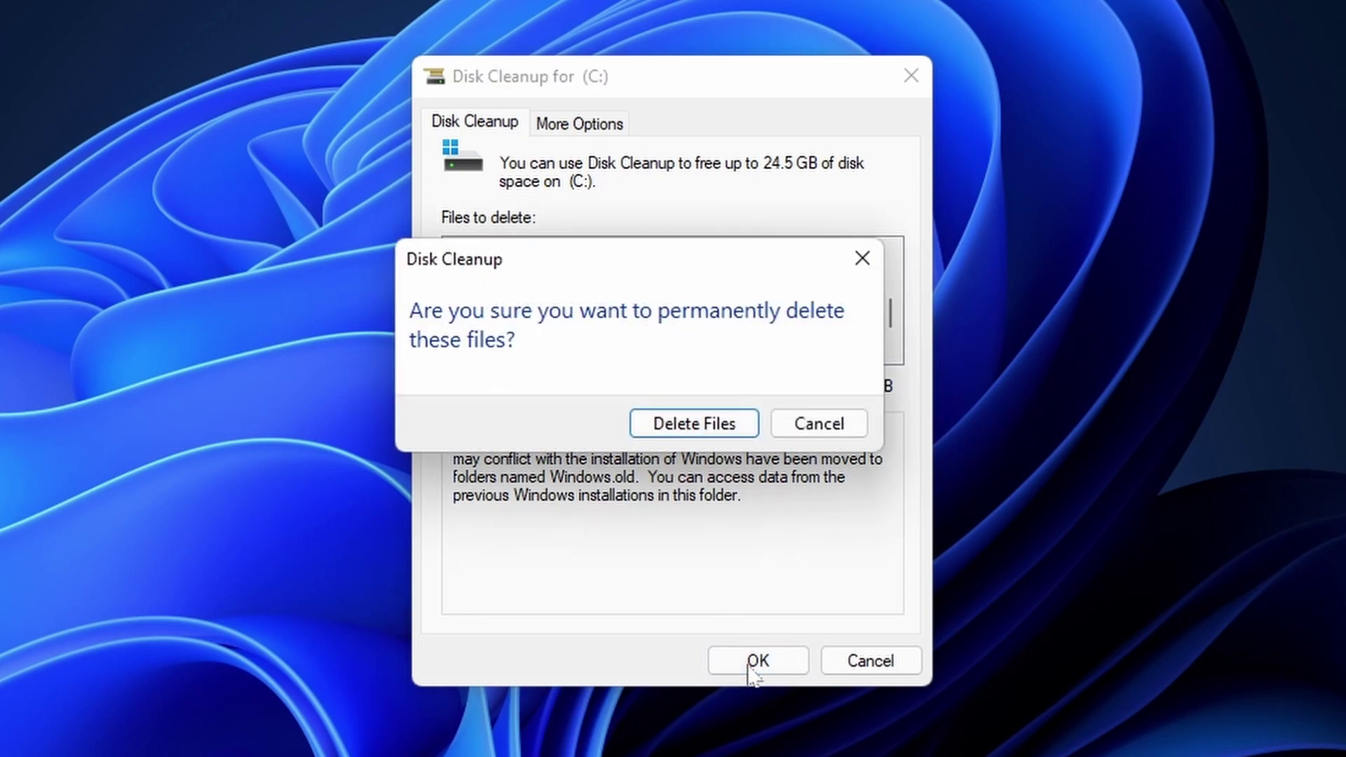
pyautogui.click(673, 430)
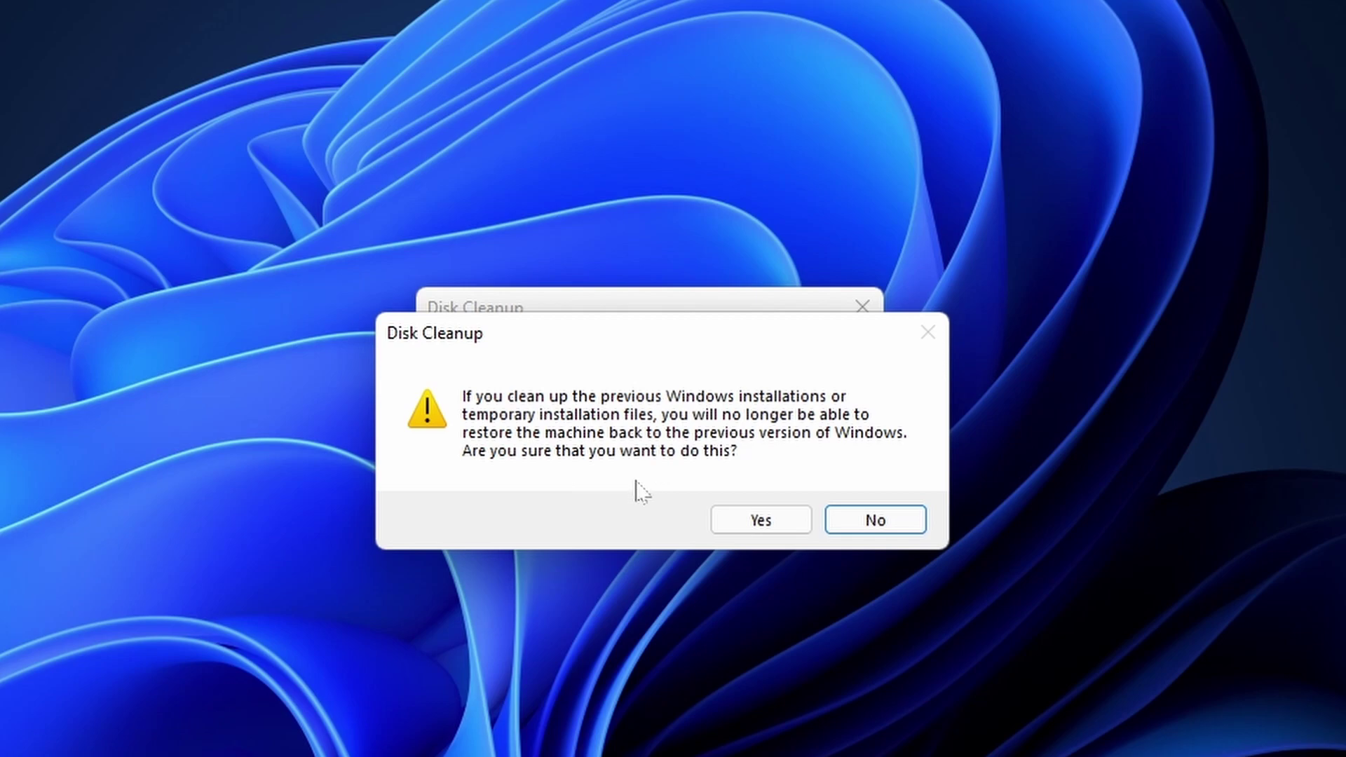
pyautogui.click(762, 532)
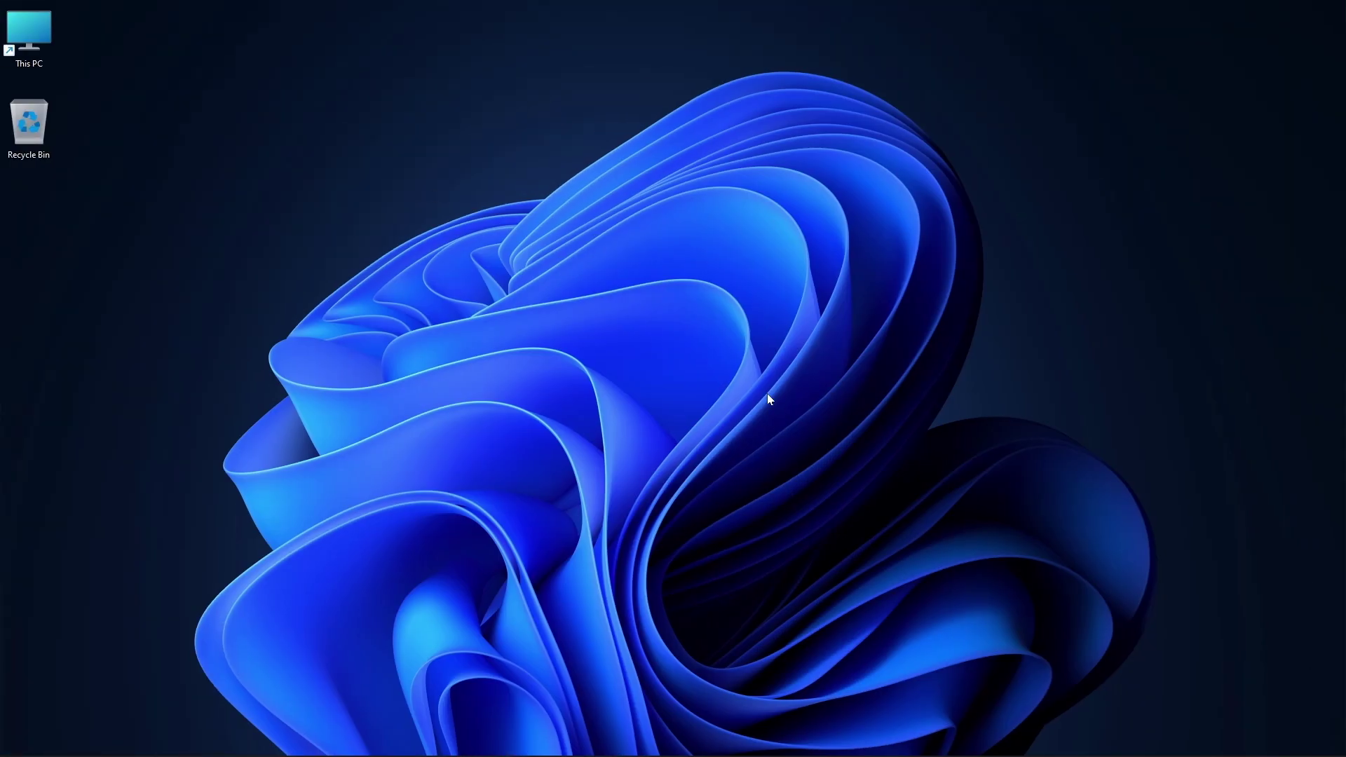
# Step: Open This PC, see 58.2 GB free on C:, and confirm Windows.old is gone
pyautogui.doubleClick(29, 37)
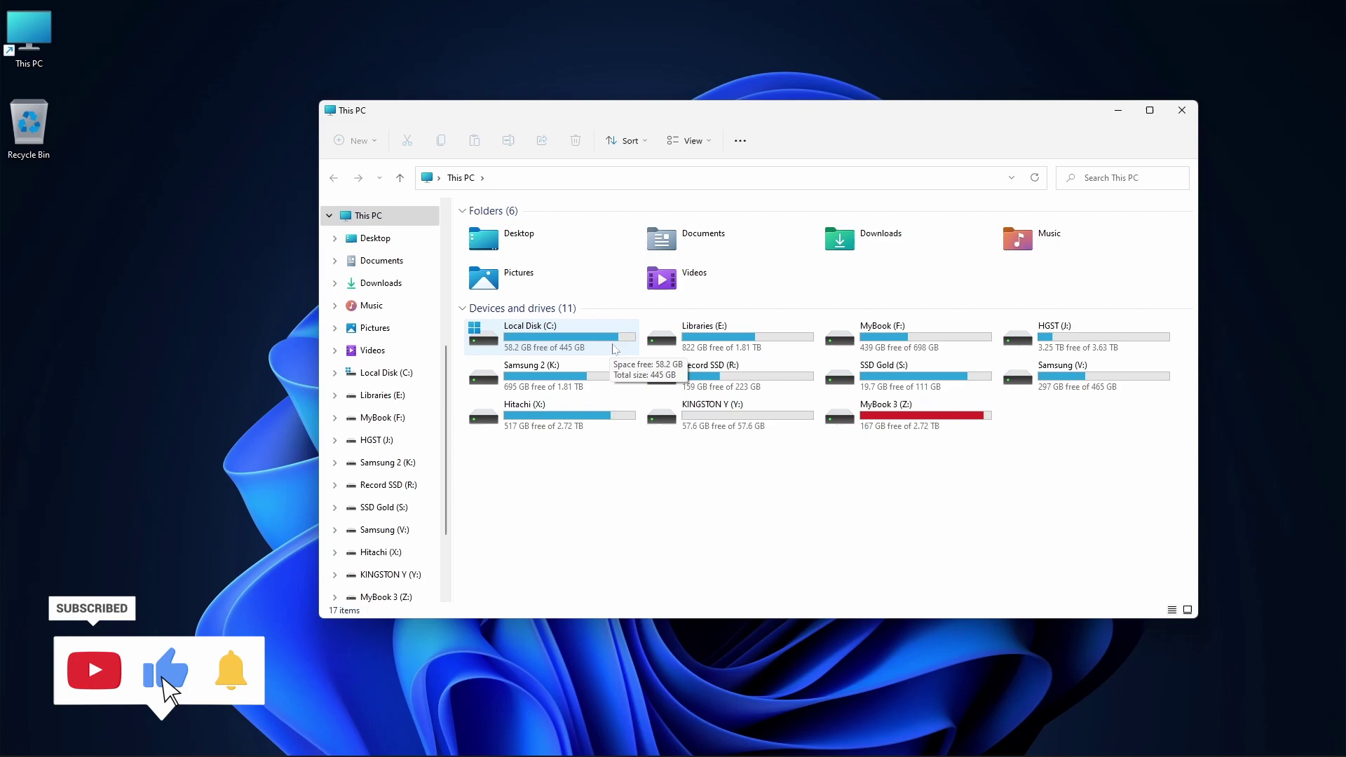
pyautogui.doubleClick(615, 349)
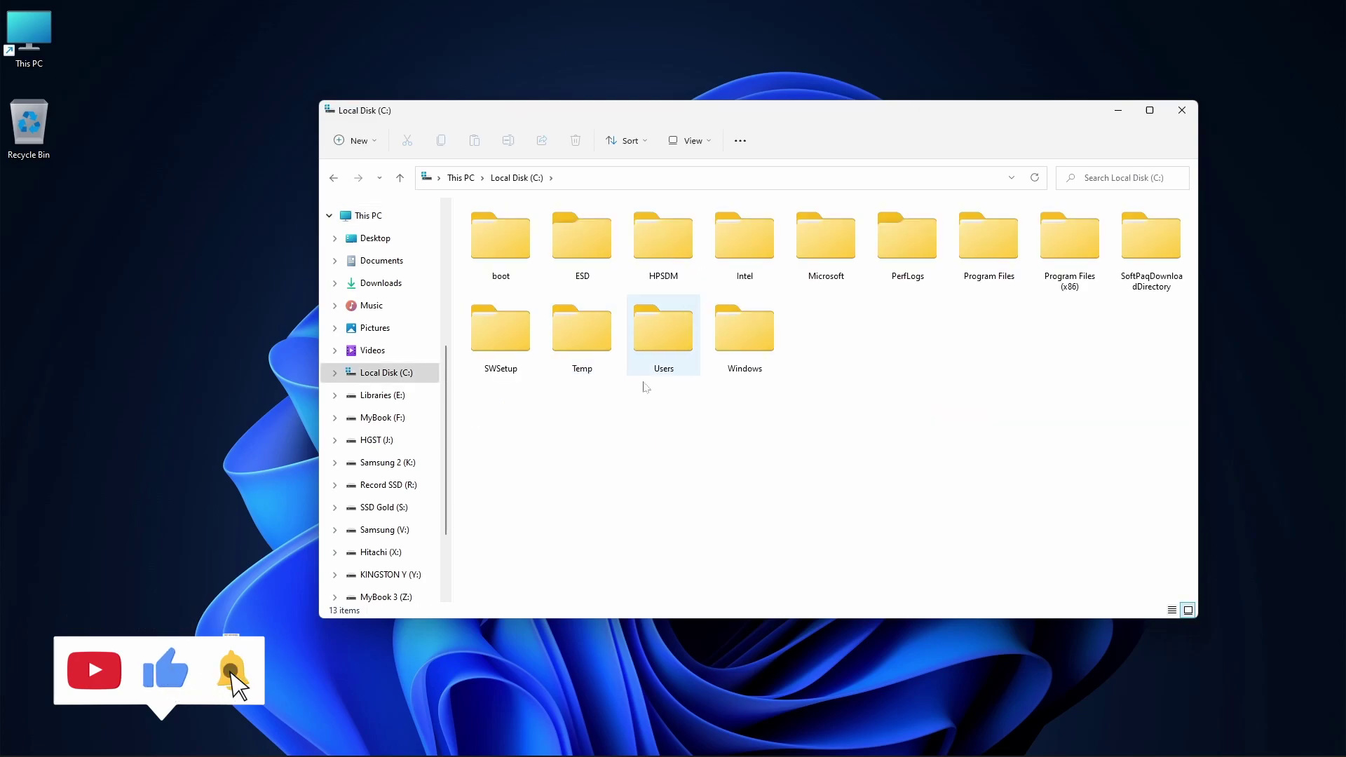